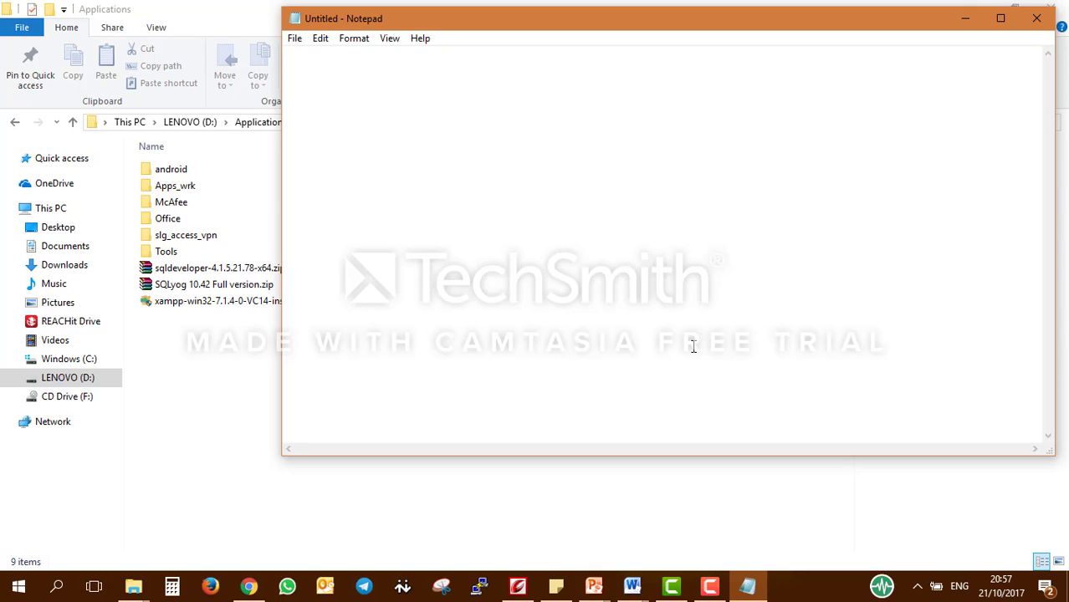
Write the lines "PHP" and "htpp://localhost" in the empty Notepad document
{"action": "type", "text": "PHP"}
{"action": "key", "text": "Return"}
{"action": "type", "text": "http://localhost"}
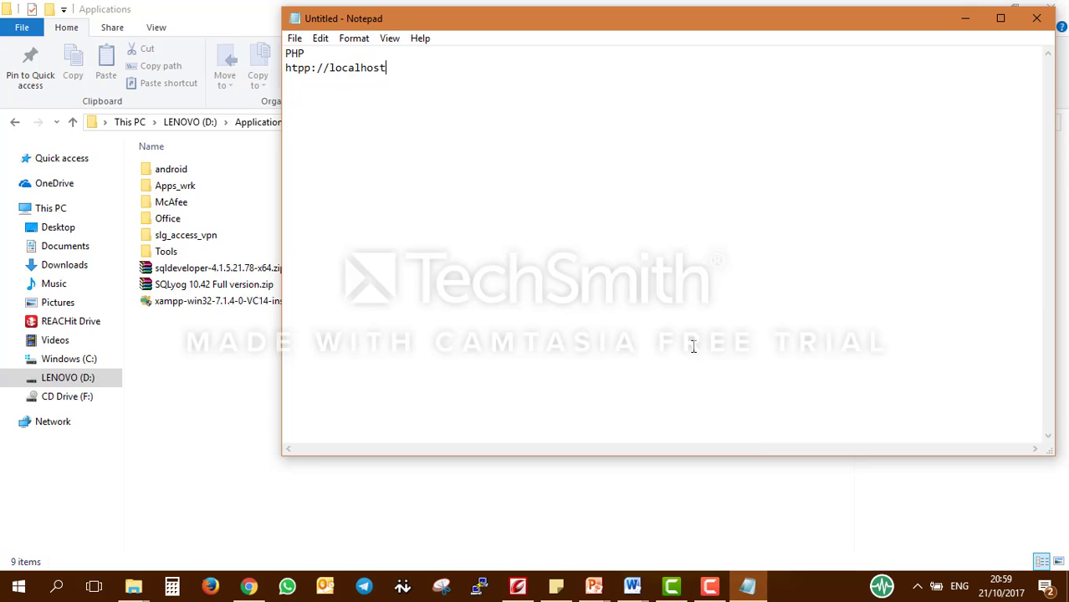
{"action": "key", "text": "Return"}
{"action": "key", "text": "Return"}
{"action": "key", "text": "Up"}
{"action": "key", "text": "Up"}
{"action": "key", "text": "shift+End"}
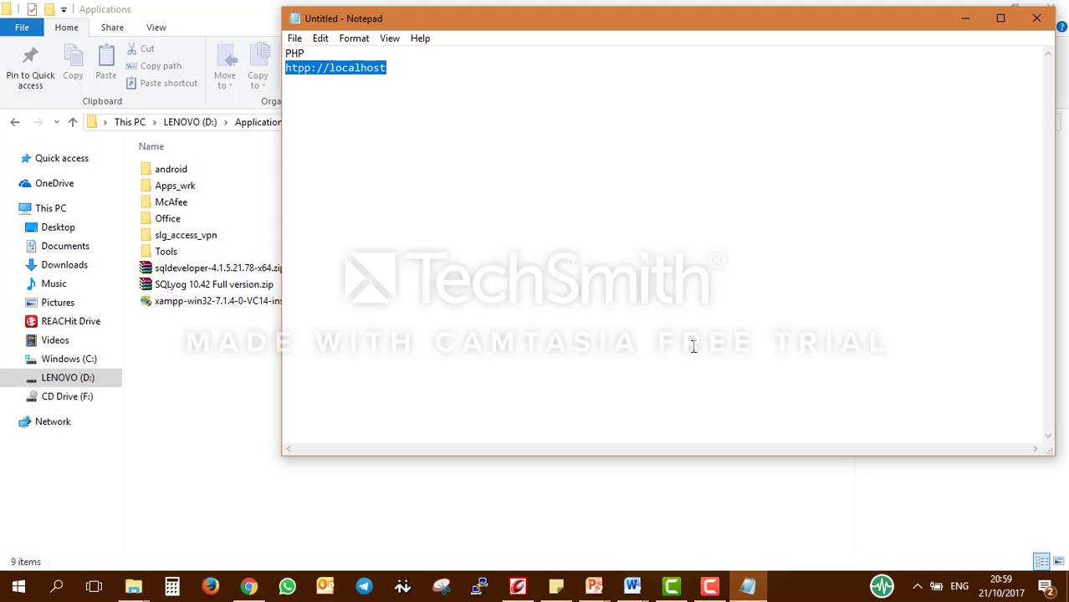
{"action": "key", "text": "Down"}
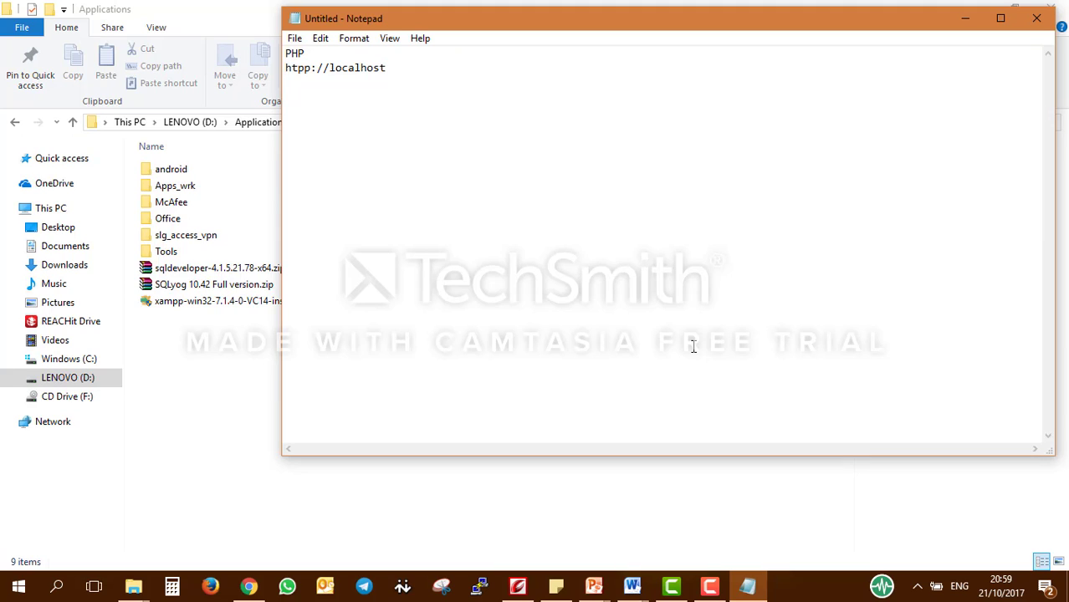
Add "xampp" and "wampp" on separate lines below the localhost address in the note
{"action": "type", "text": "xampp"}
{"action": "key", "text": "Return"}
{"action": "type", "text": "wampp"}
{"action": "key", "text": "Return"}
{"action": "left_click", "coordinate": [332, 84]}
{"action": "key", "text": "Left"}
Switch to File Explorer and launch xampp-win32-7.1.4-0-VC14-installer.exe from the Applications folder
{"action": "left_click", "coordinate": [223, 369]}
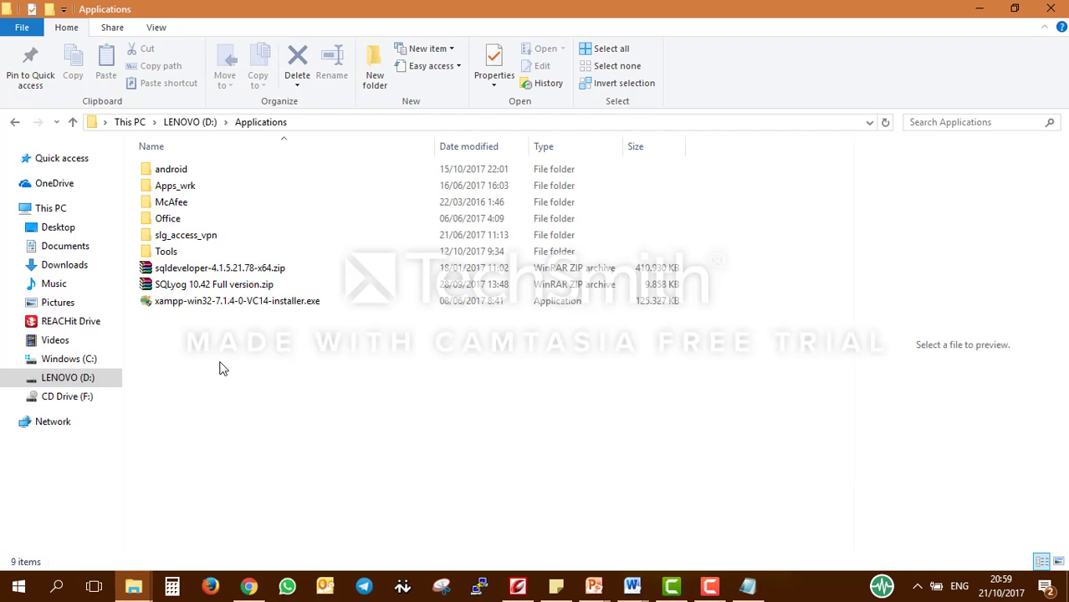
{"action": "left_click", "coordinate": [238, 306]}
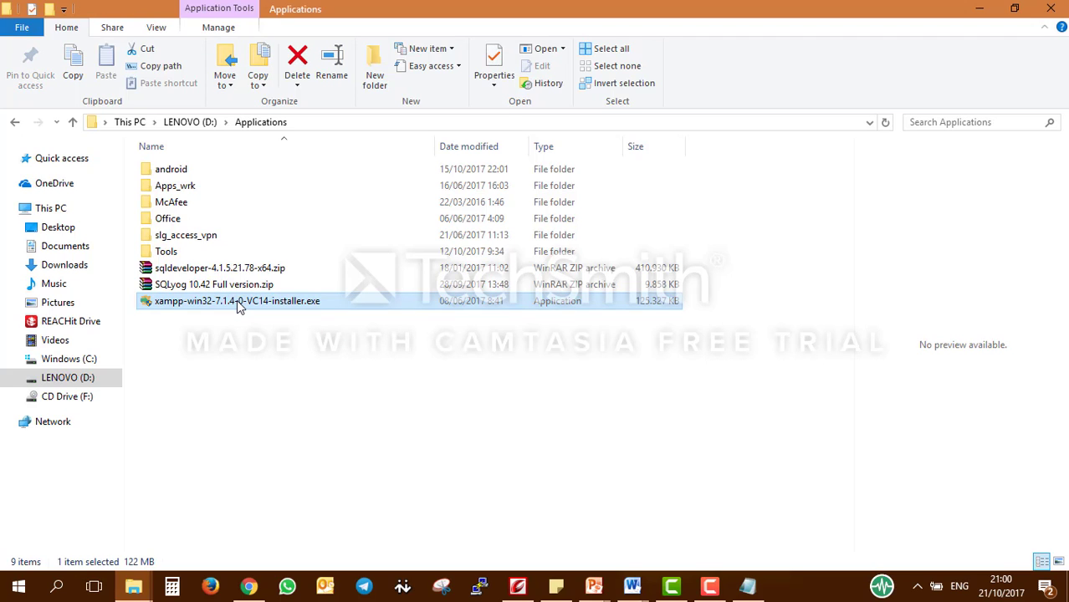
{"action": "double_click", "coordinate": [267, 301]}
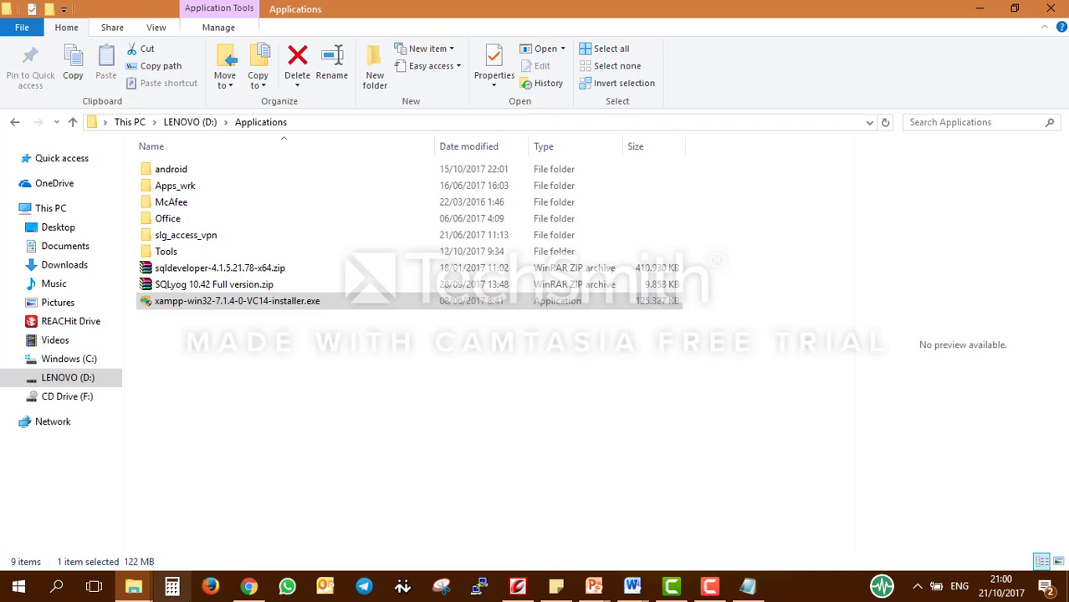
{"action": "mouse_move", "coordinate": [134, 591]}
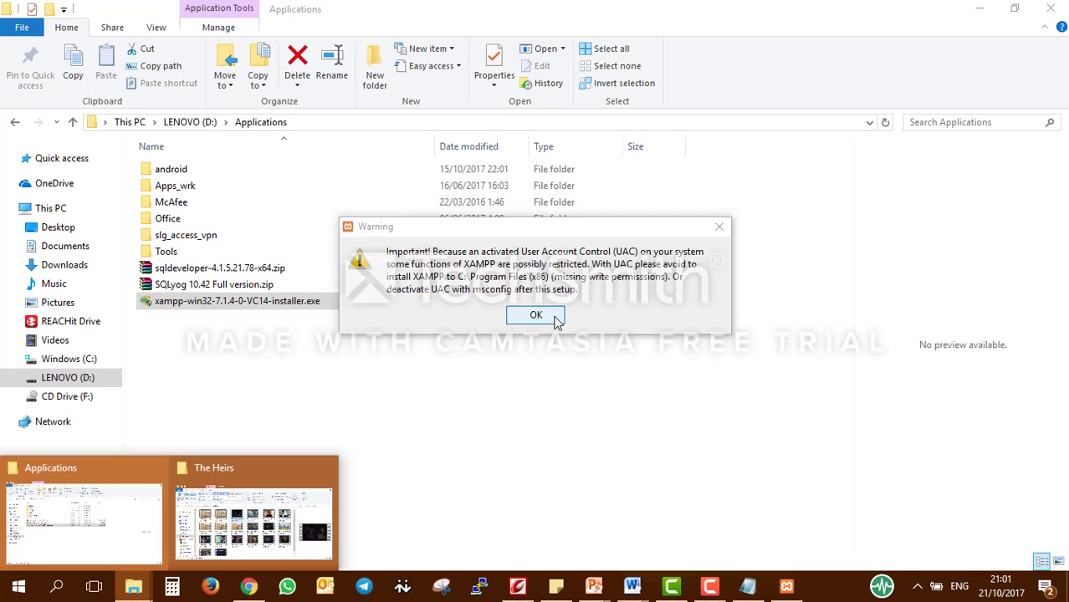
{"action": "left_click", "coordinate": [536, 316]}
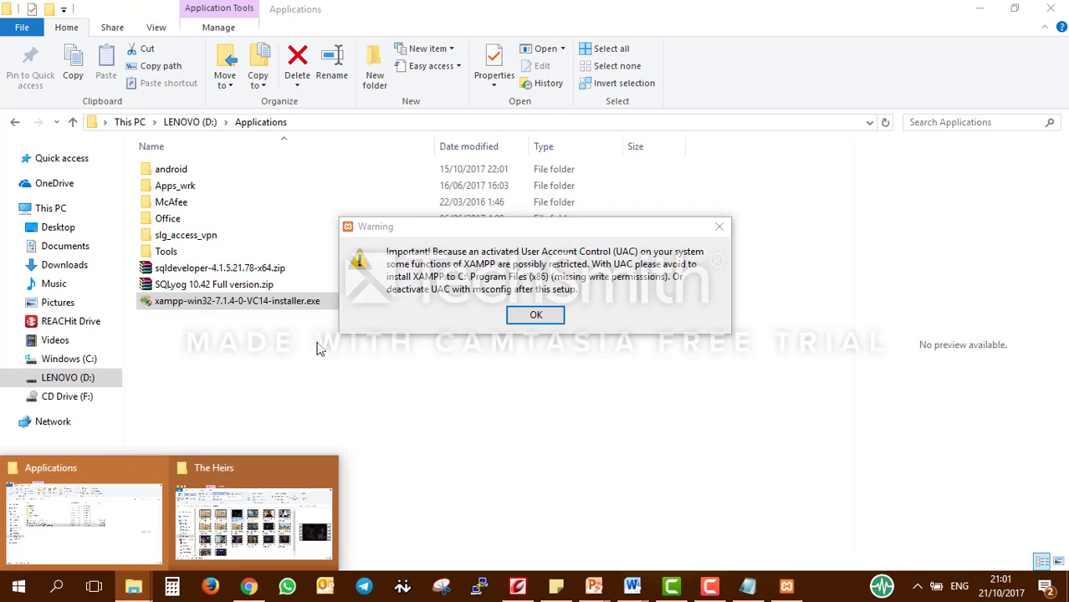
Find the User Account Control settings through Windows search, try the Never notify level, and cancel without saving
{"action": "left_click", "coordinate": [56, 588]}
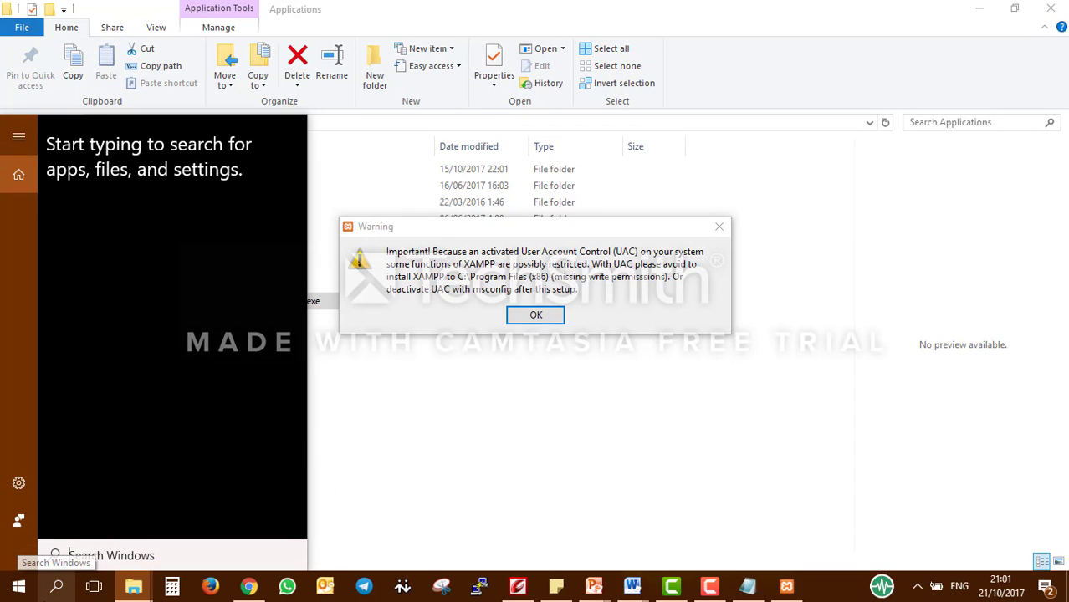
{"action": "type", "text": "uac"}
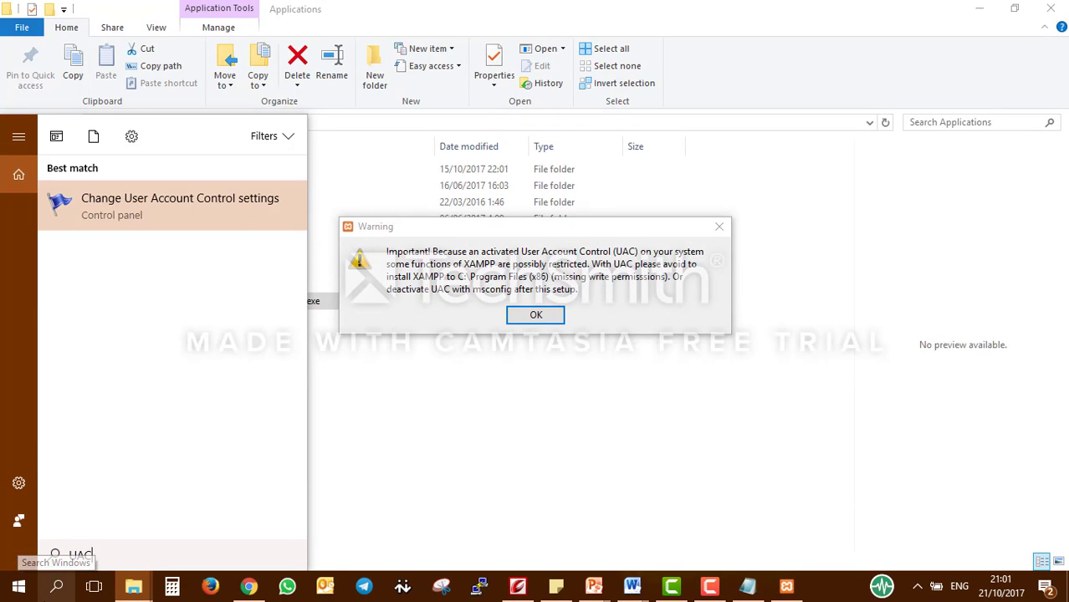
{"action": "left_click", "coordinate": [246, 219]}
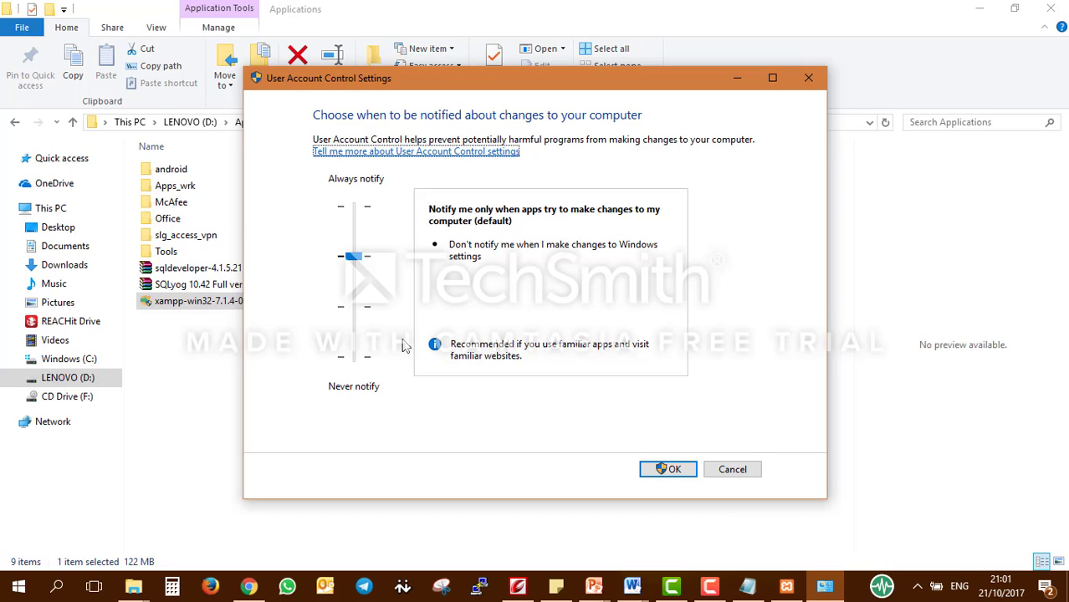
{"action": "left_click", "coordinate": [351, 360]}
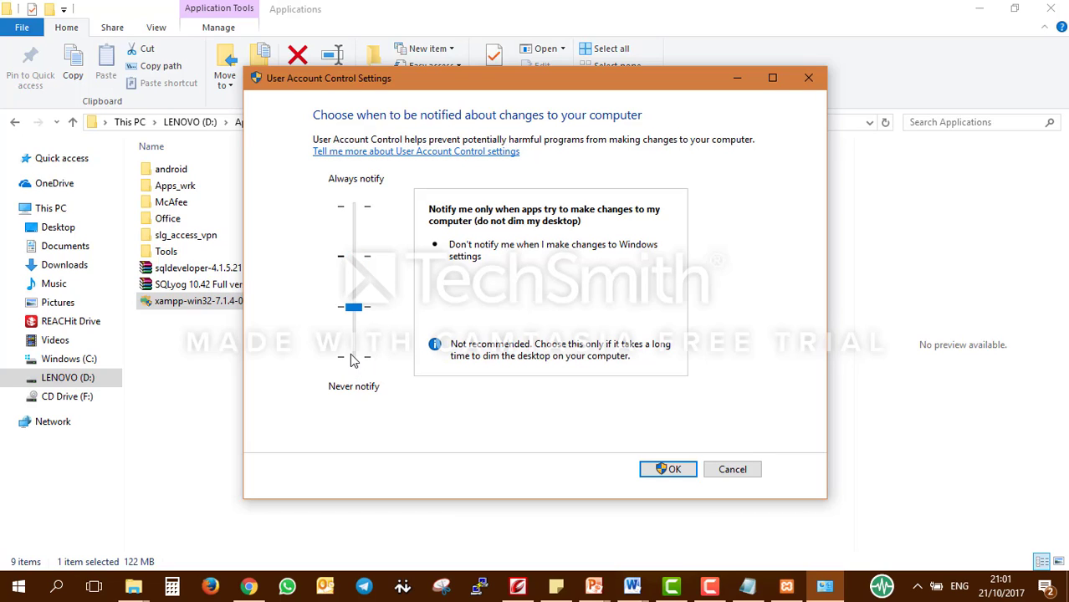
{"action": "left_click", "coordinate": [351, 359]}
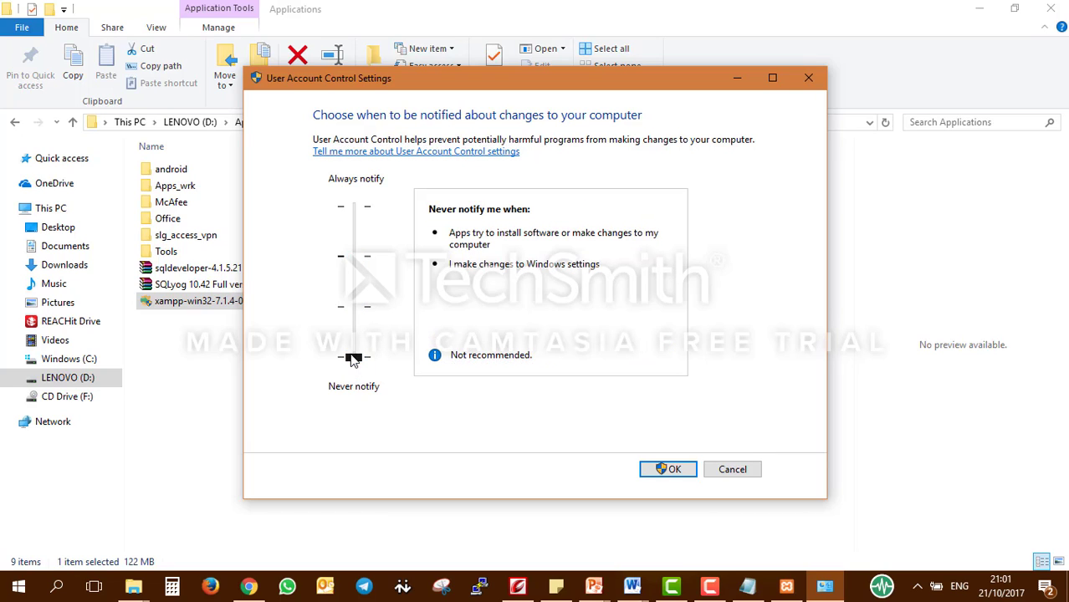
{"action": "left_click", "coordinate": [757, 472]}
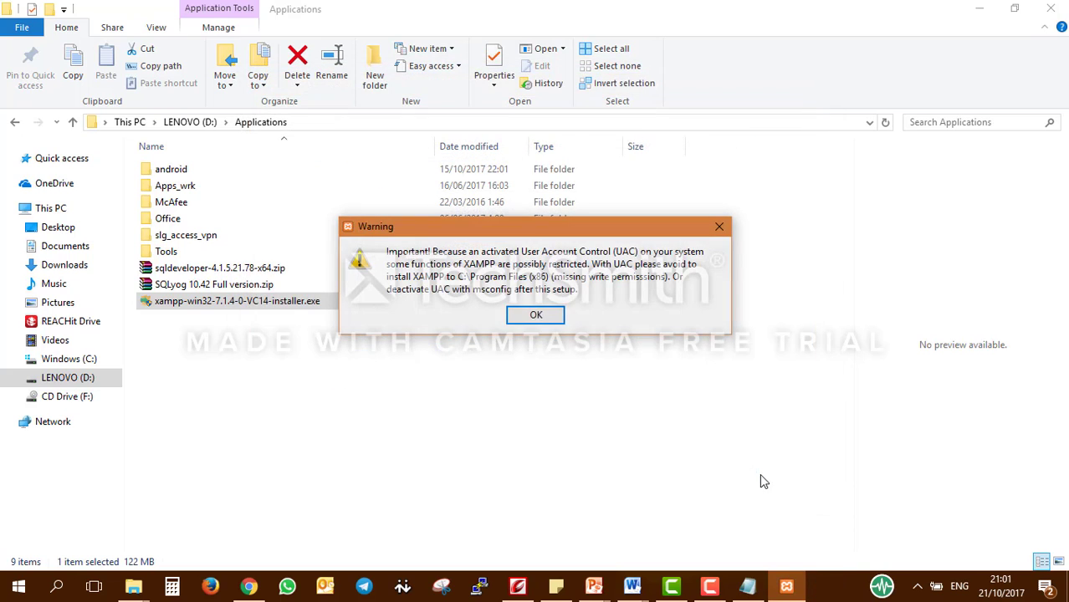
Accept the UAC warning, advance the XAMPP setup to the installation folder with all components selected, and abort the installation
{"action": "left_click", "coordinate": [536, 315]}
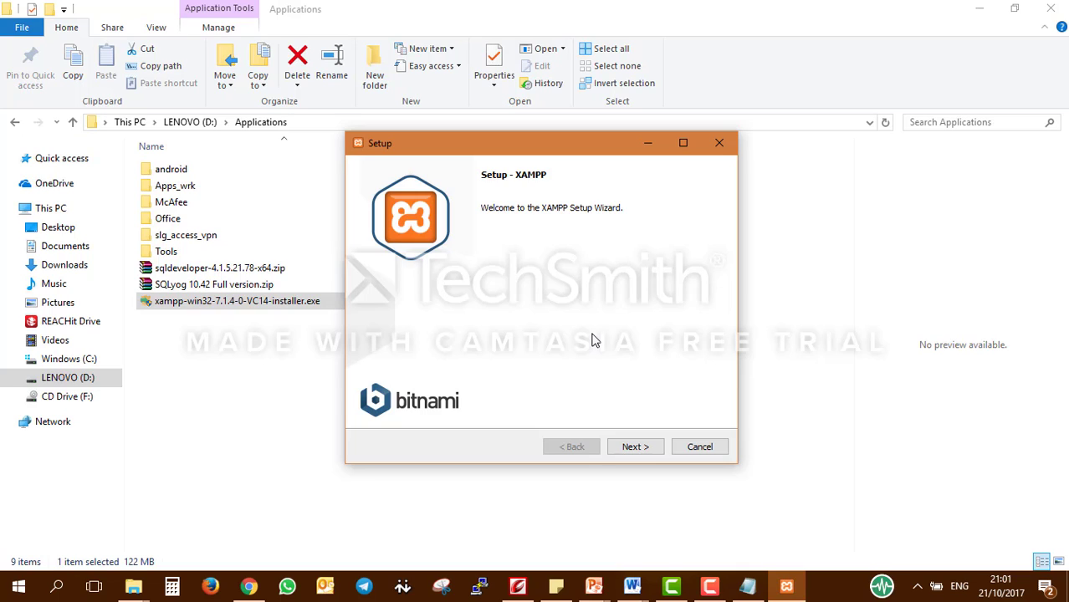
{"action": "left_click", "coordinate": [633, 451]}
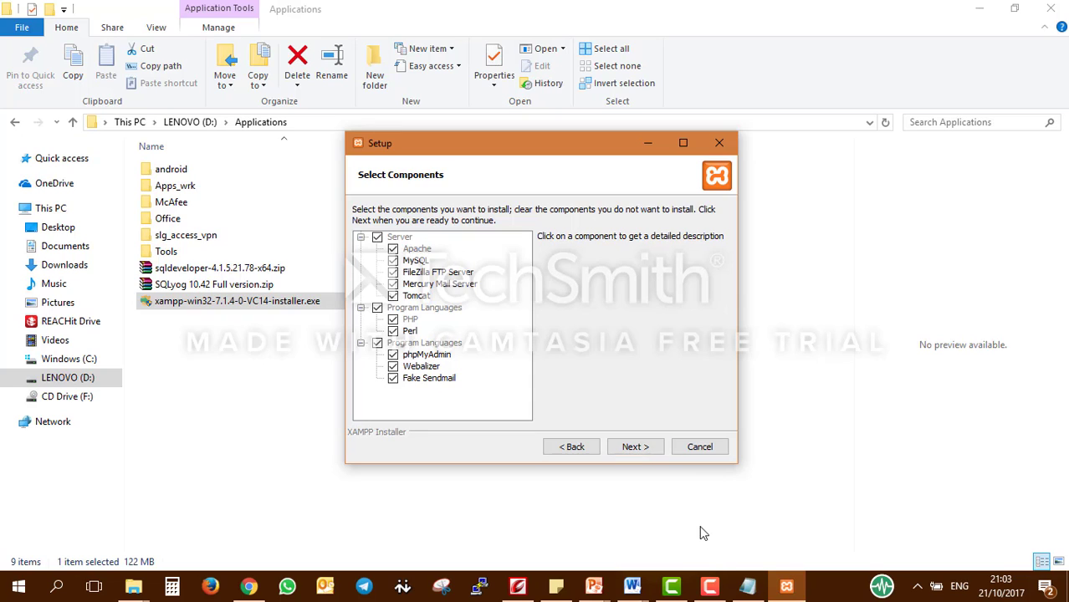
{"action": "left_click", "coordinate": [710, 586]}
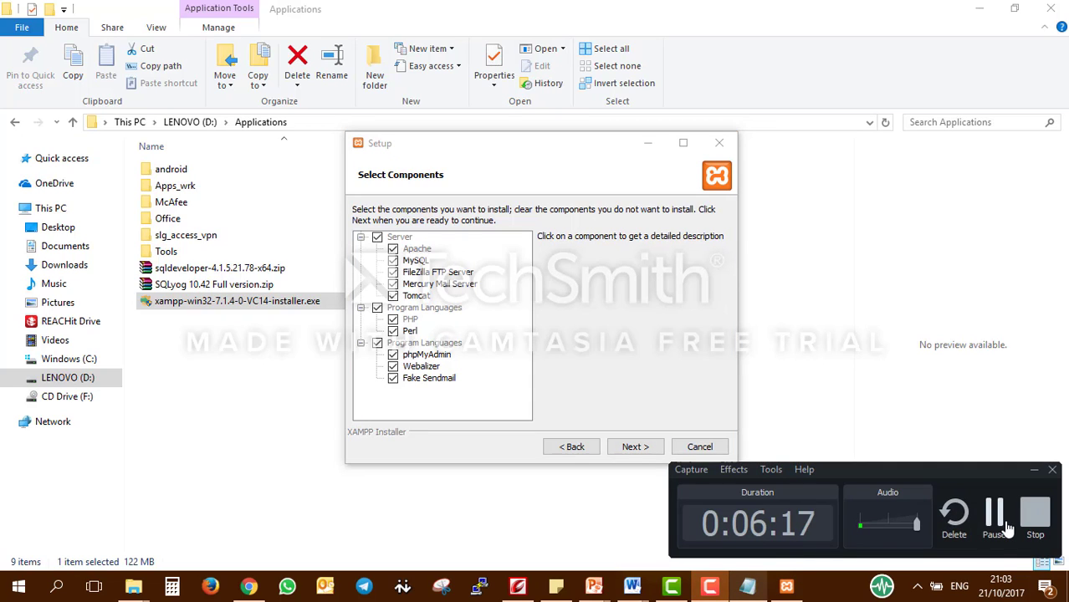
{"action": "left_click", "coordinate": [1008, 528]}
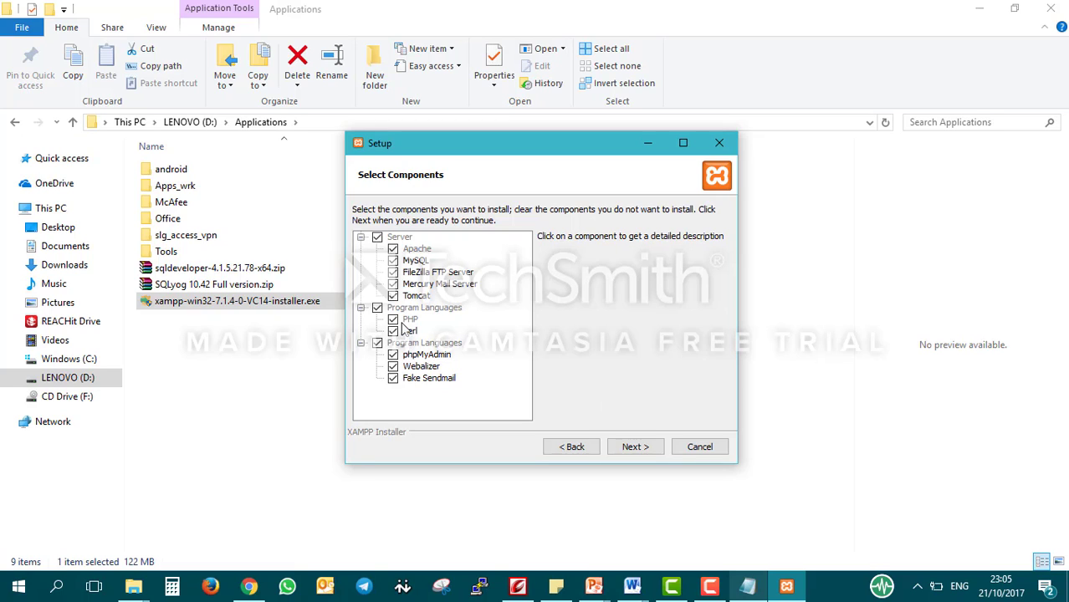
{"action": "left_click", "coordinate": [634, 449]}
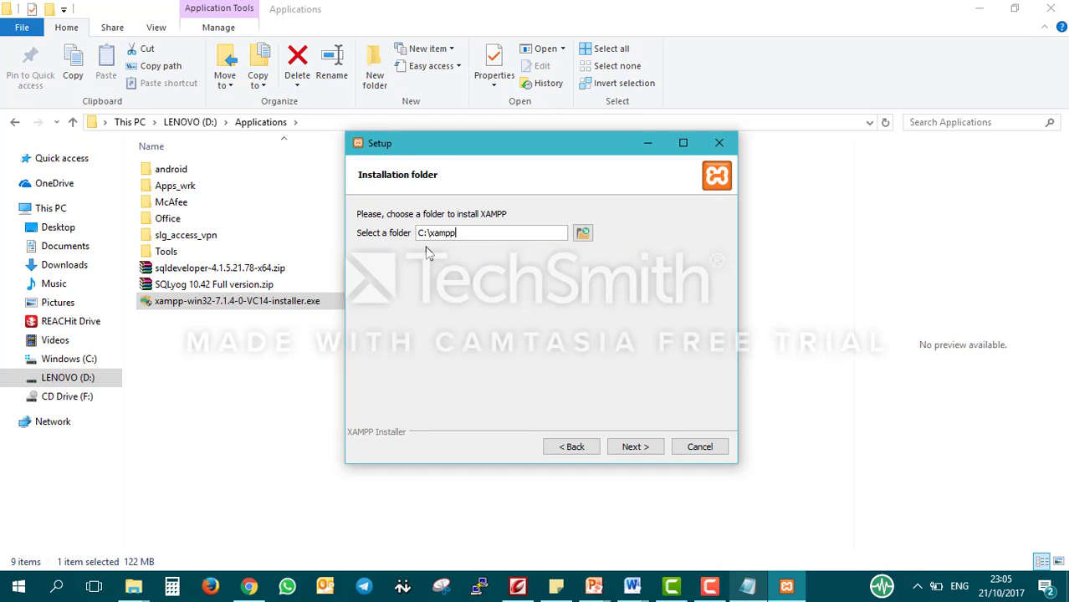
{"action": "left_click", "coordinate": [726, 447]}
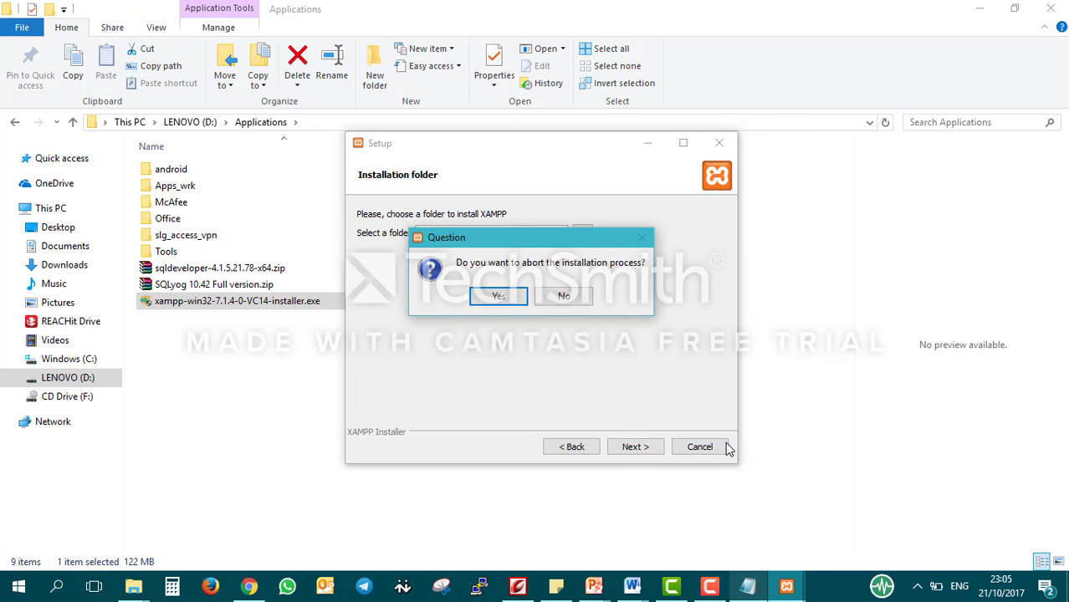
{"action": "left_click", "coordinate": [499, 296]}
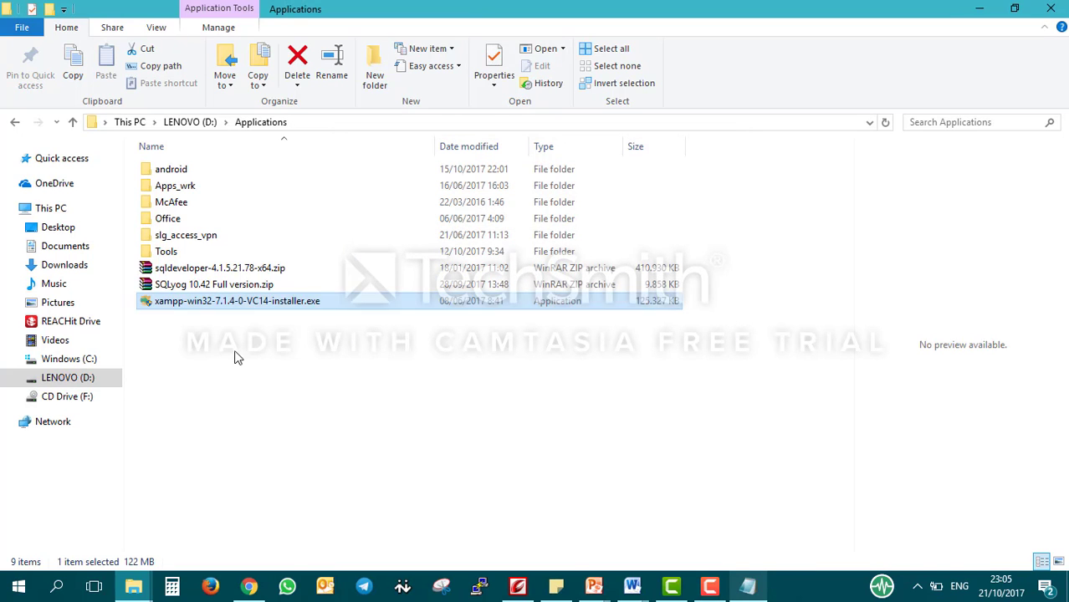
Launch xampp-control.exe from the xampp folder on the LENOVO (D:) drive
{"action": "left_click", "coordinate": [236, 353]}
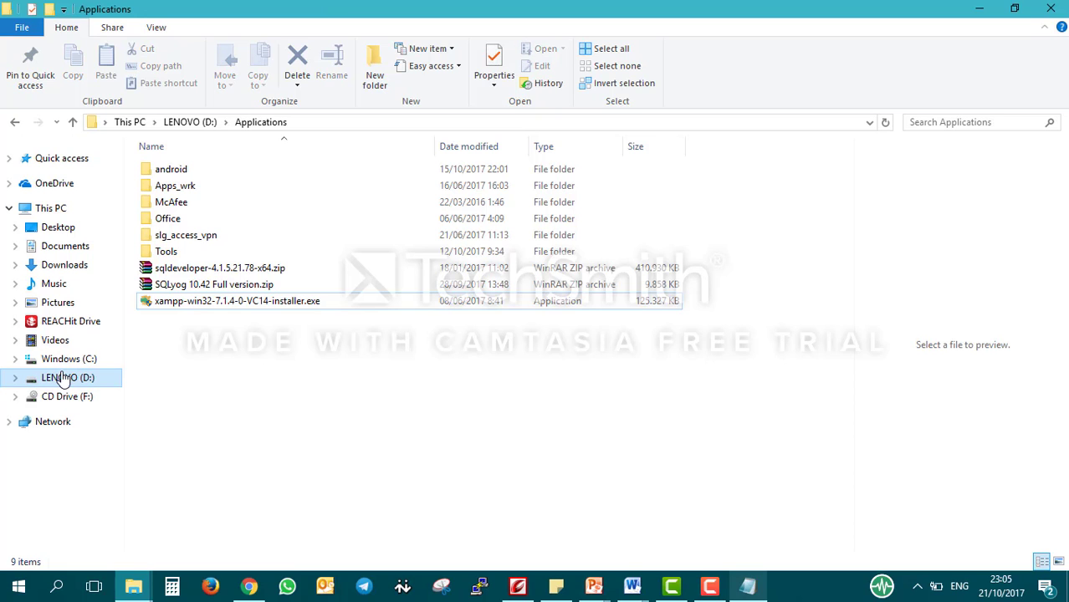
{"action": "left_click", "coordinate": [65, 361]}
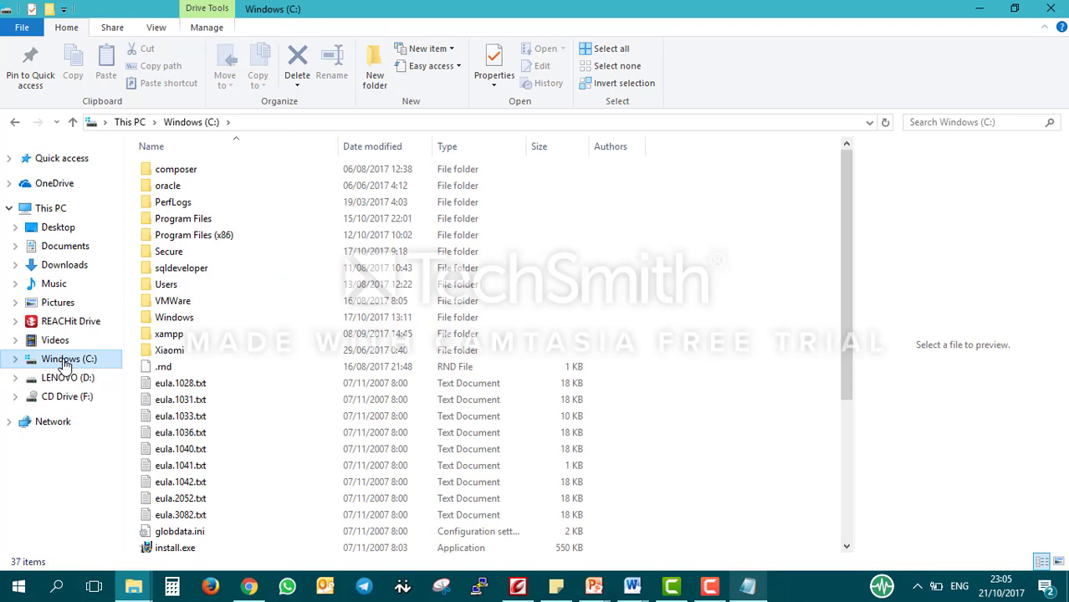
{"action": "left_click", "coordinate": [86, 378]}
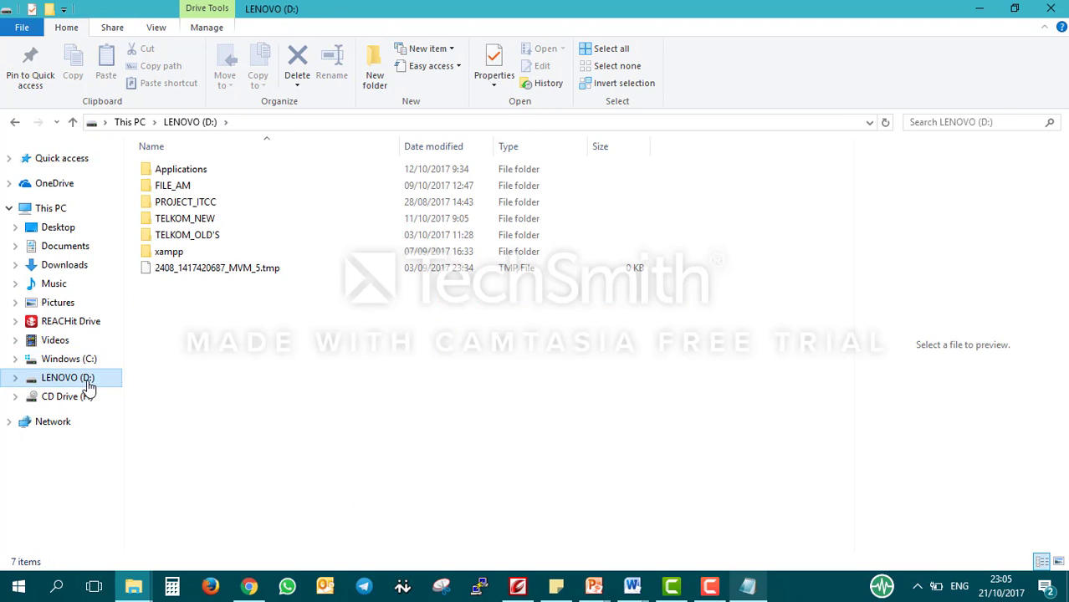
{"action": "double_click", "coordinate": [186, 253]}
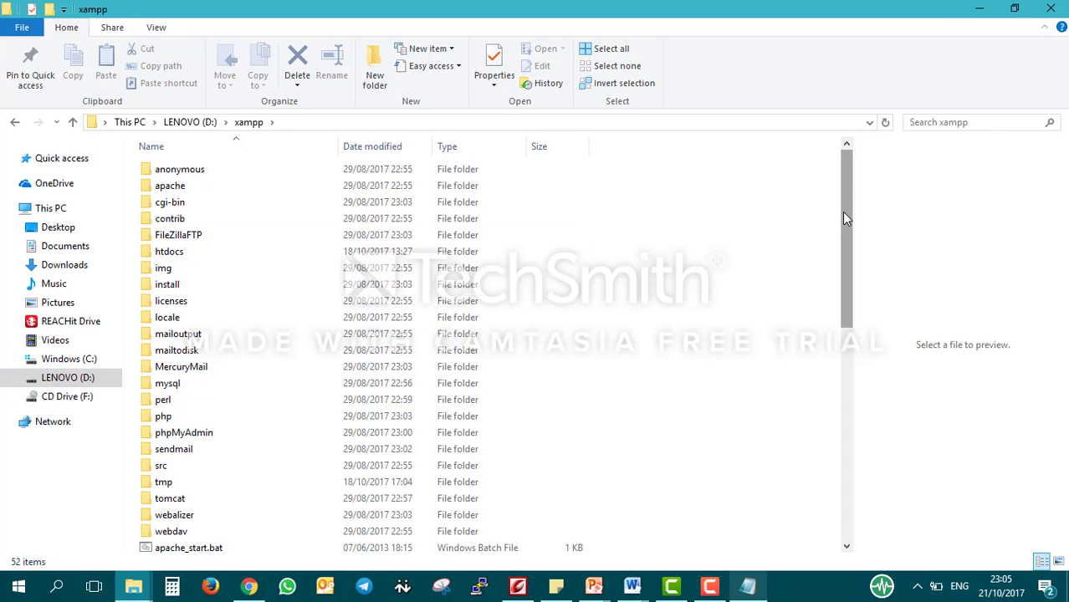
{"action": "left_click_drag", "start_coordinate": [844, 218], "coordinate": [837, 442]}
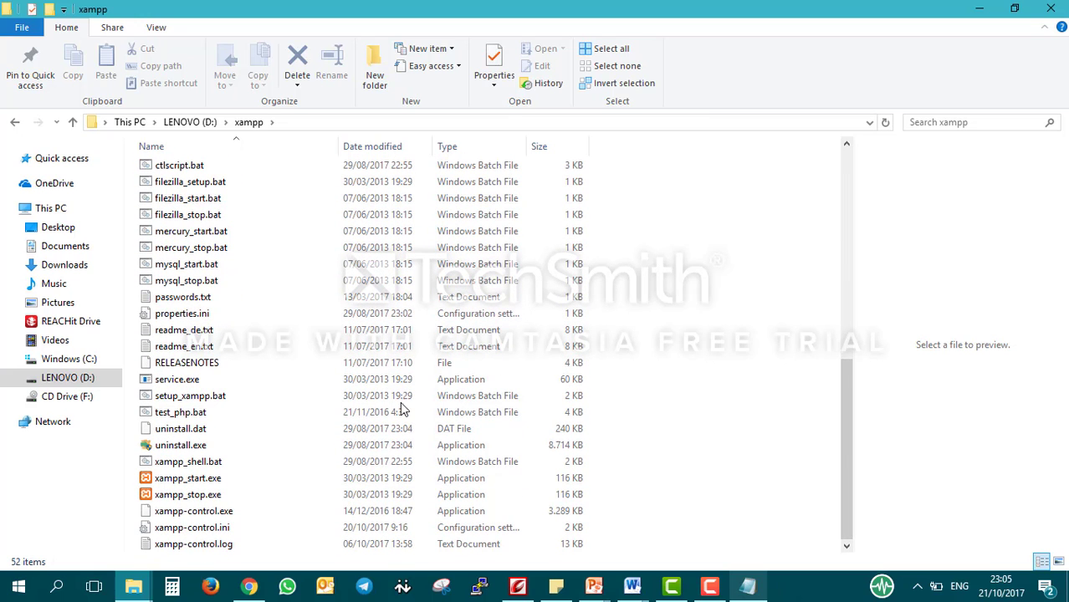
{"action": "left_click", "coordinate": [208, 514]}
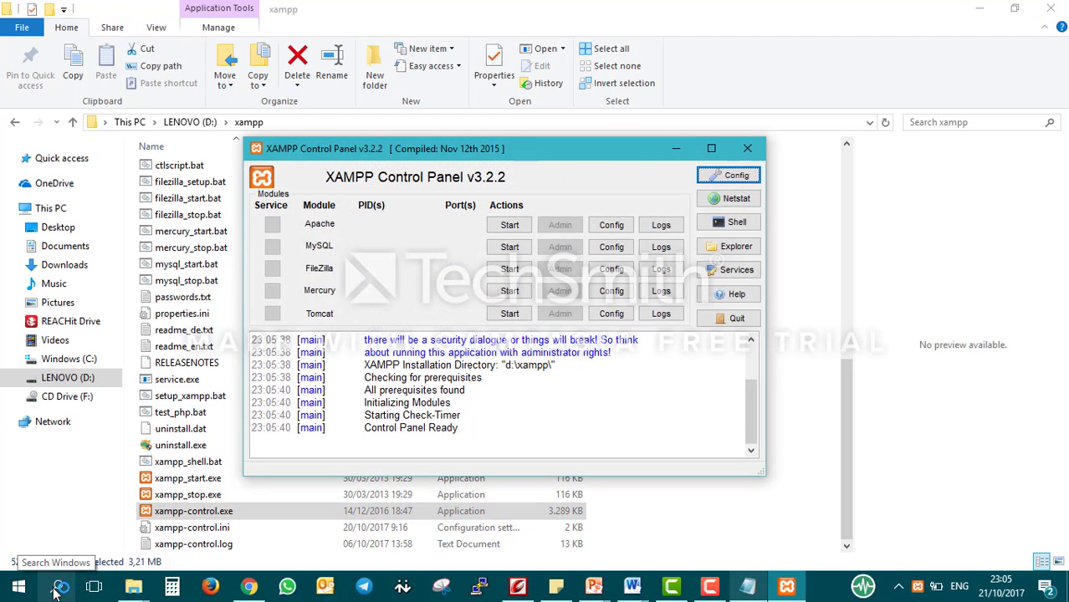
Search Windows for "xampp", and start the Apache and MySQL modules in the XAMPP Control Panel
{"action": "left_click", "coordinate": [56, 590]}
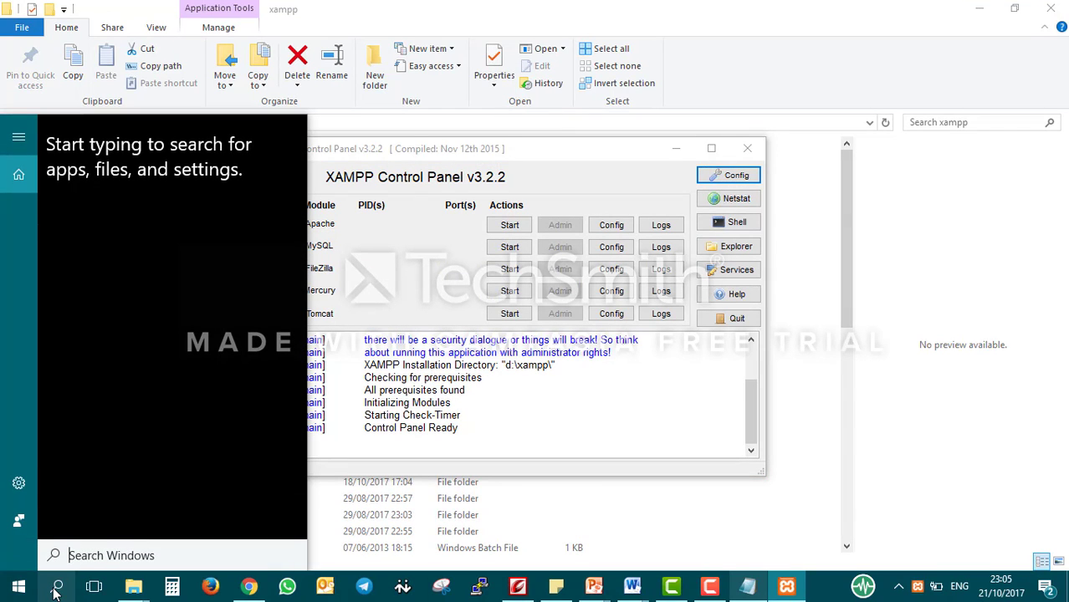
{"action": "type", "text": "xampp"}
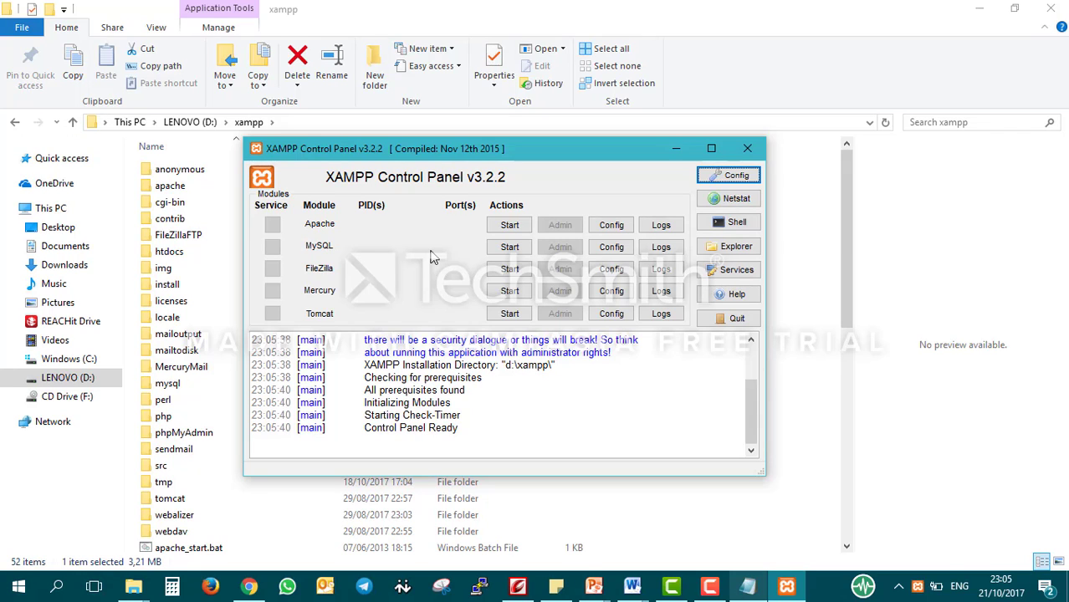
{"action": "left_click", "coordinate": [504, 233]}
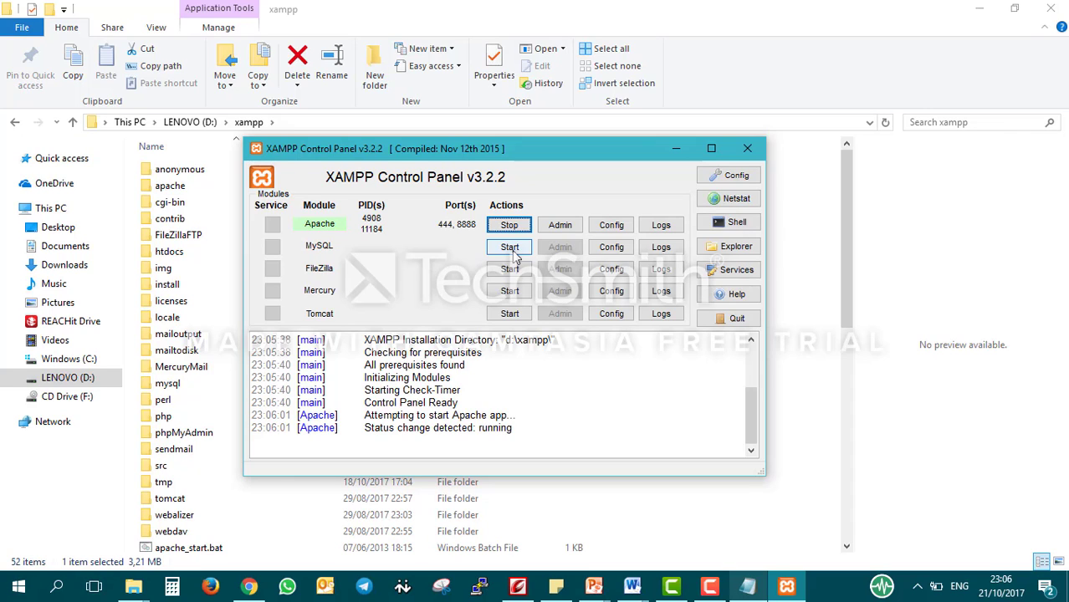
{"action": "left_click", "coordinate": [512, 250]}
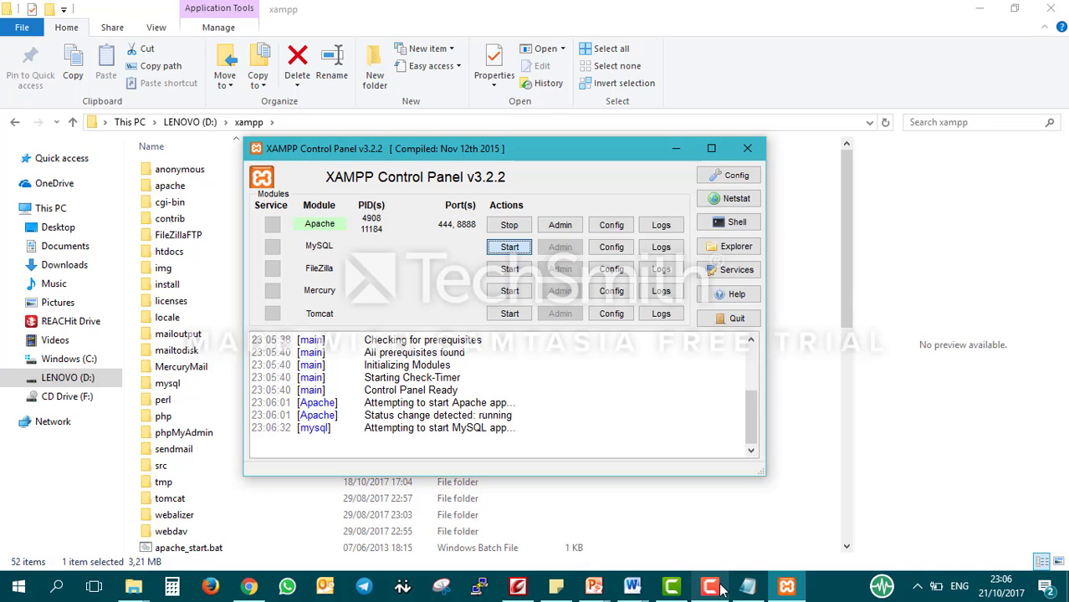
Switch to Chrome, load localhost:8888 in the last Pinterest tab, and open the XAMPP dashboard's PHPInfo page
{"action": "left_click", "coordinate": [244, 589]}
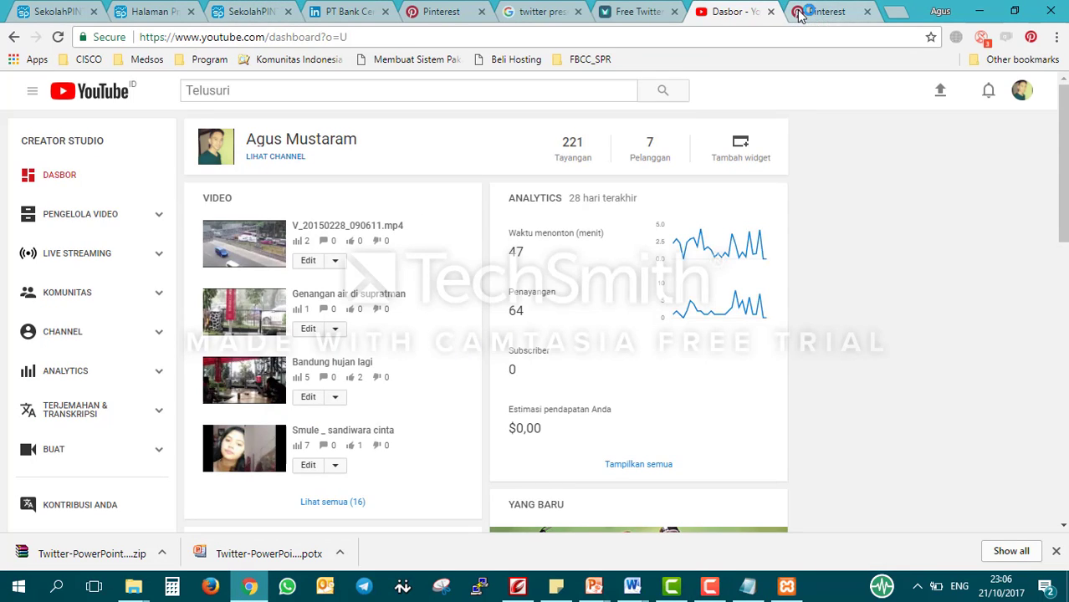
{"action": "left_click", "coordinate": [807, 11]}
{"action": "left_click", "coordinate": [709, 37]}
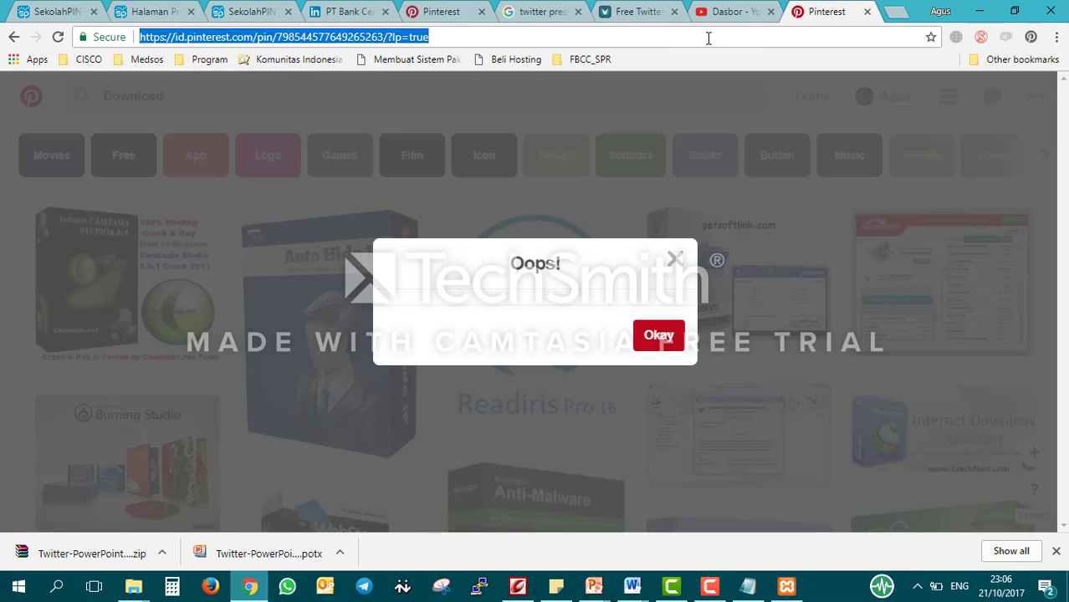
{"action": "type", "text": "localhost"}
{"action": "key", "text": "Delete"}
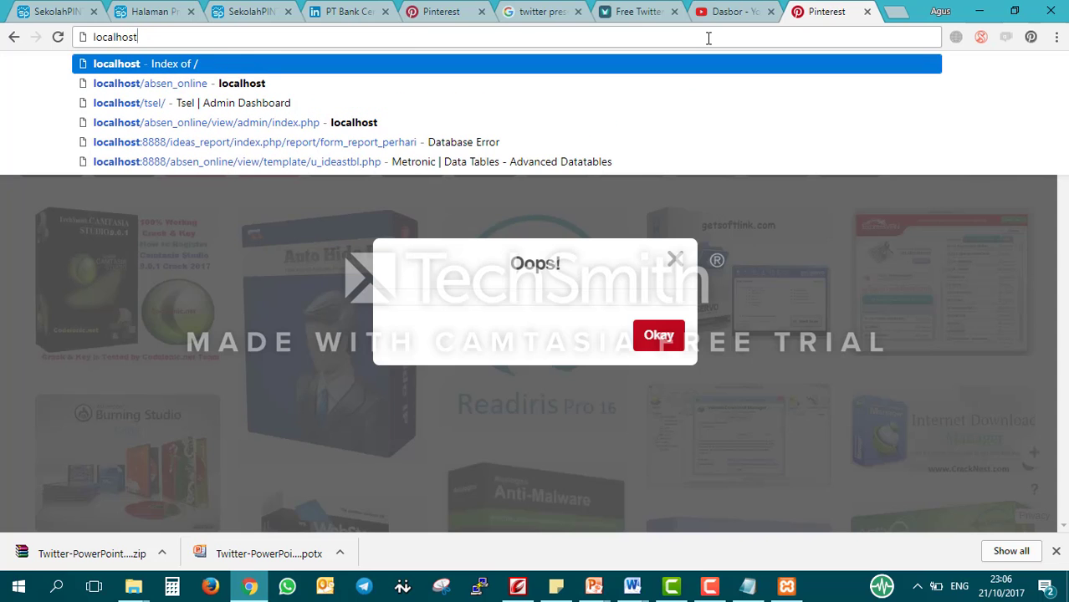
{"action": "type", "text": ":8888"}
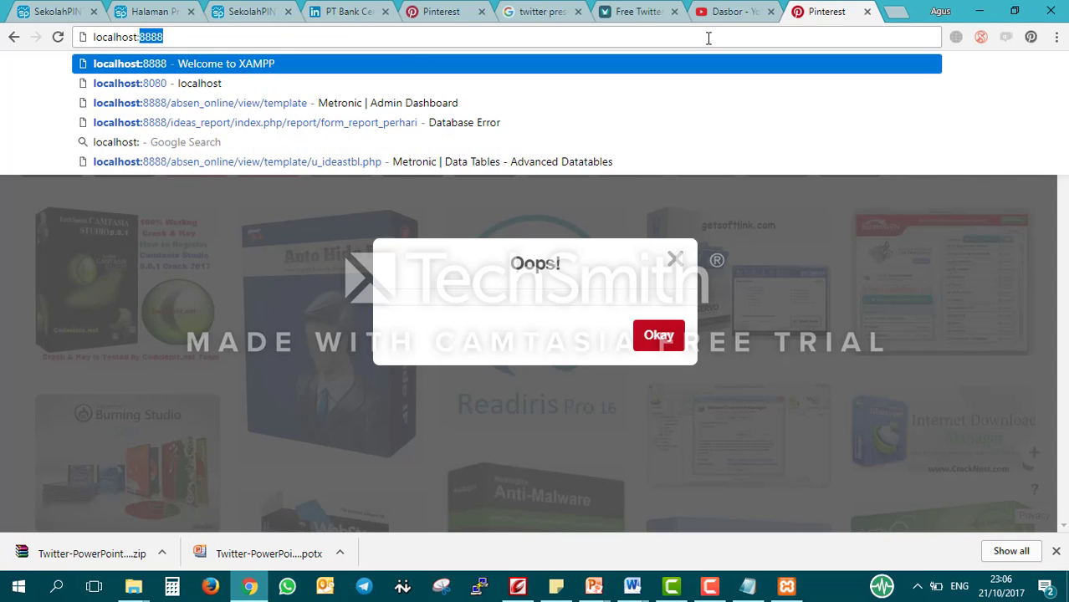
{"action": "key", "text": "Return"}
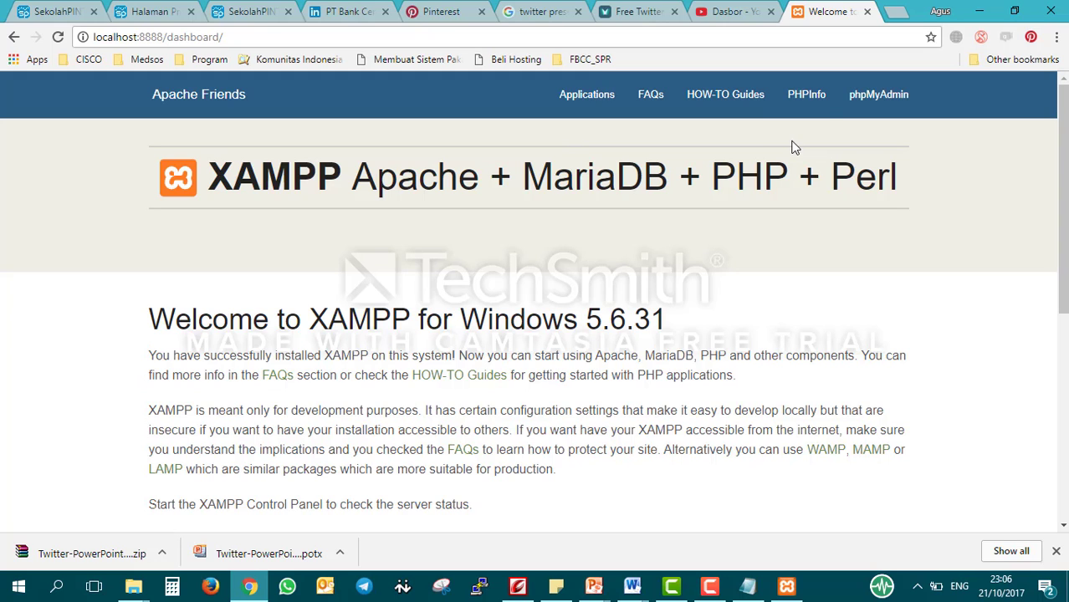
{"action": "left_click", "coordinate": [806, 95]}
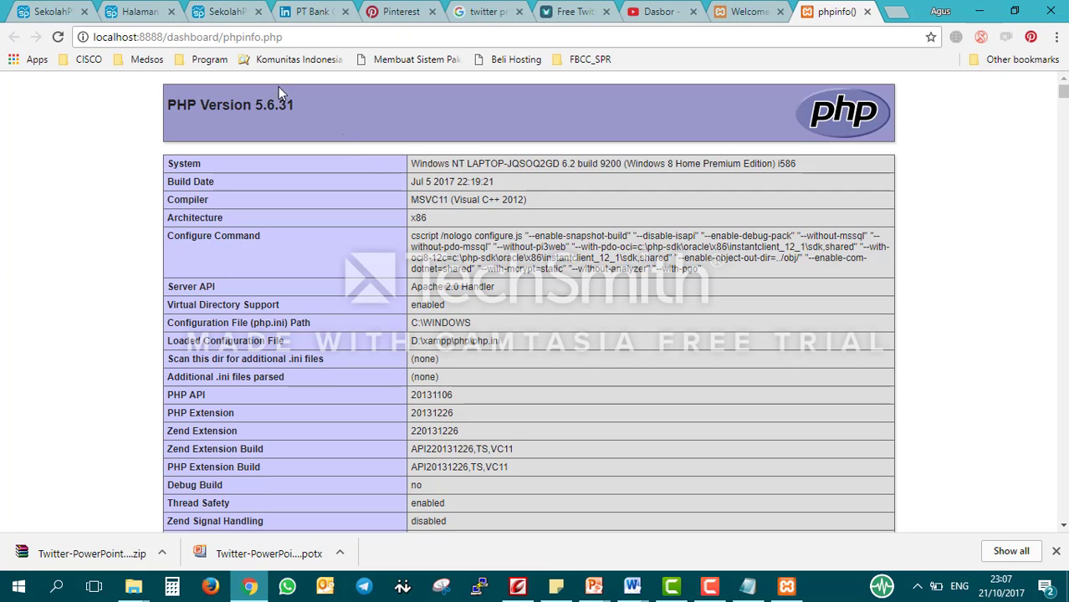
{"action": "left_click", "coordinate": [711, 587]}
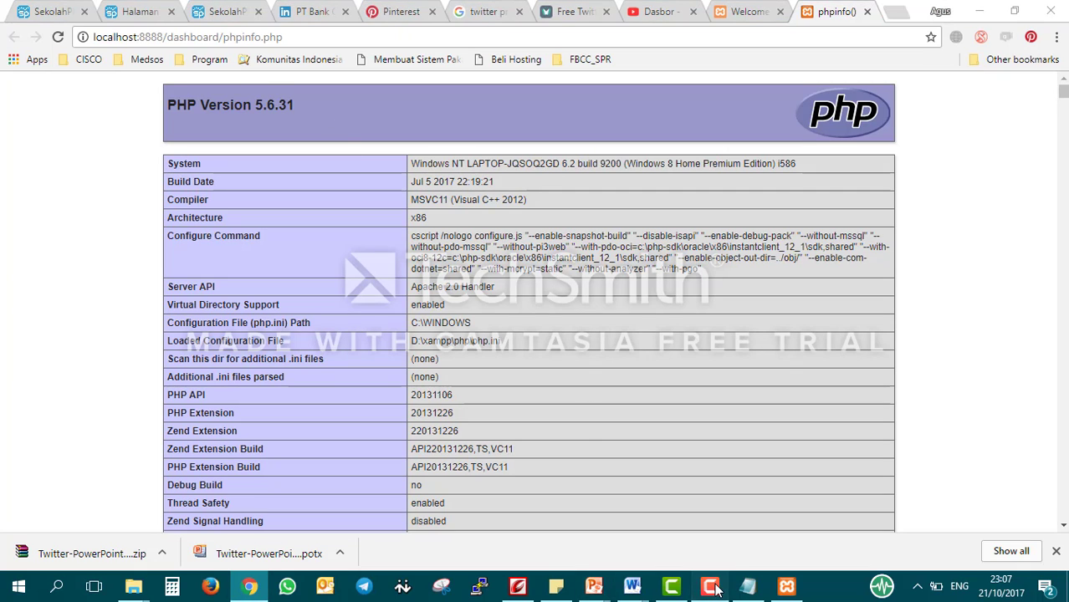